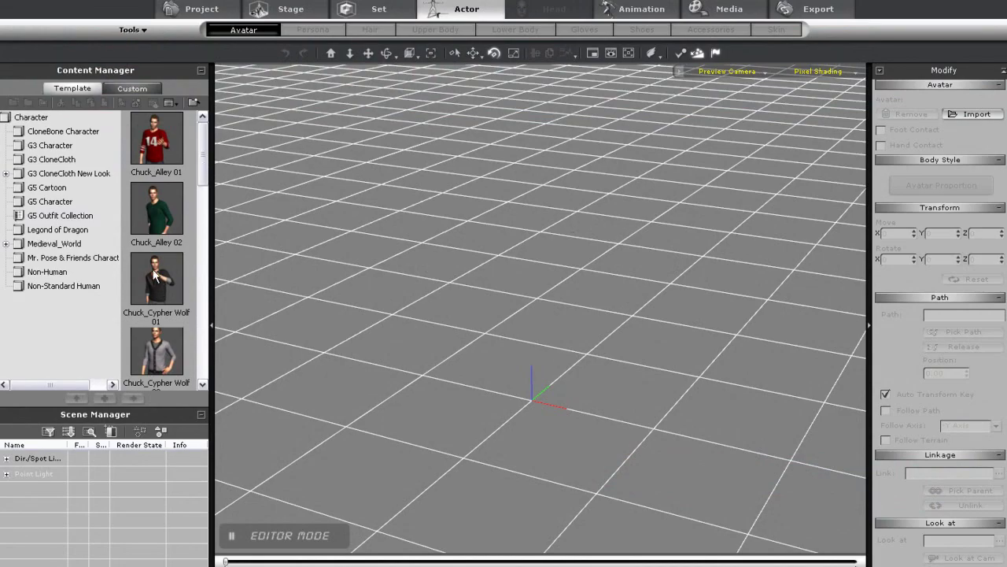
- Add the Chuck_Cypher Wolf 01 character to the scene origin and frame his full body from the front
left_click_drag(155, 276, 531, 378)
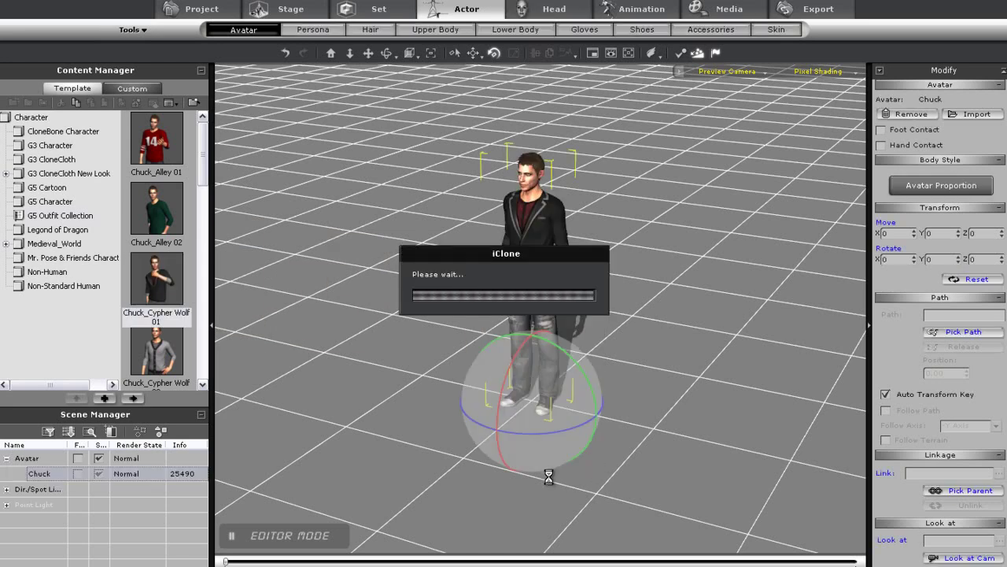
right_click_drag(540, 512, 794, 407)
right_click_drag(692, 410, 596, 271)
scroll(575, 317, "up", 3)
middle_click_drag(544, 172, 670, 265)
scroll(664, 256, "down", 1)
right_click_drag(686, 280, 667, 280)
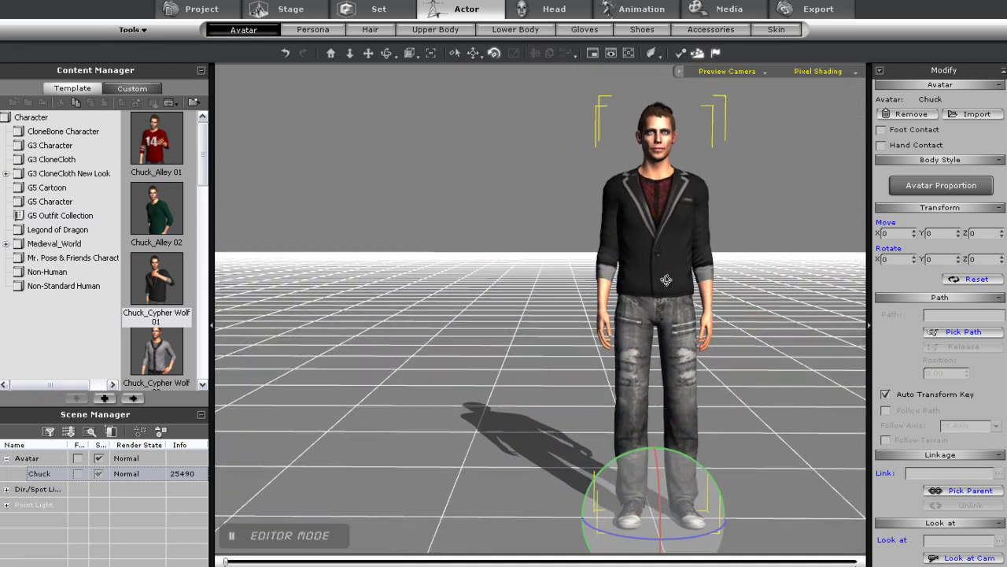
middle_click_drag(665, 280, 666, 282)
- Open the Motion Puppet for the character and show its idle base motions
left_click(627, 14)
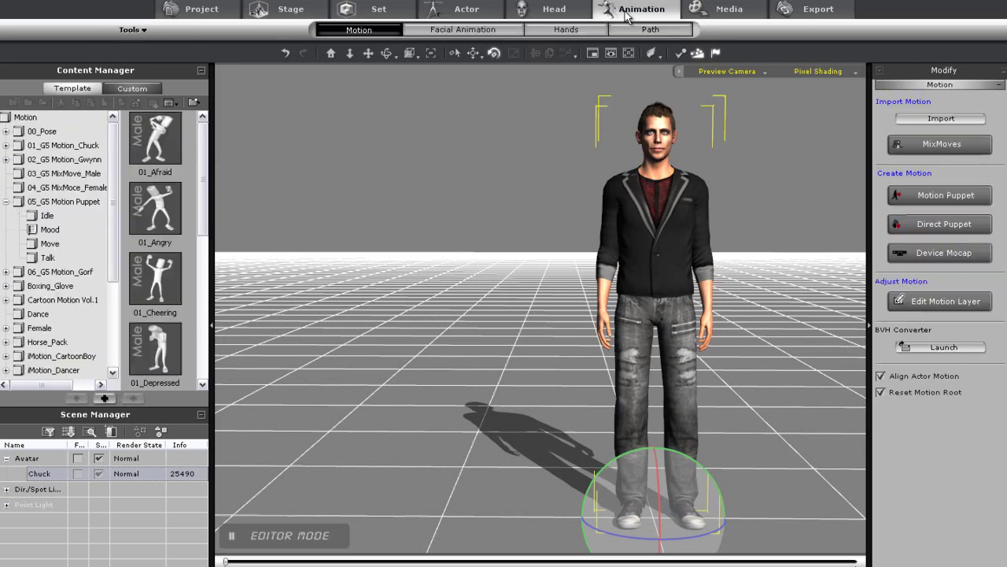
left_click(955, 201)
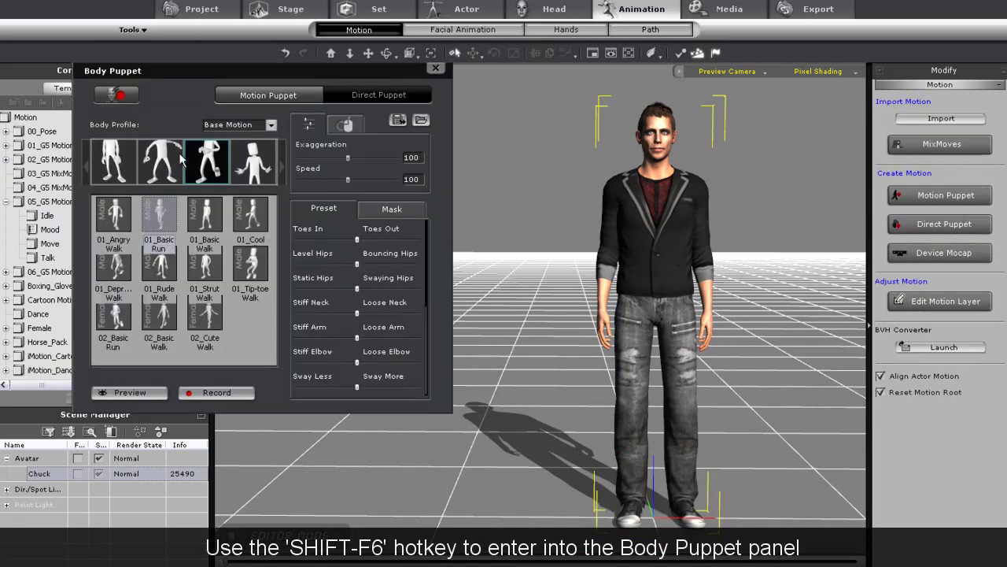
left_click(113, 163)
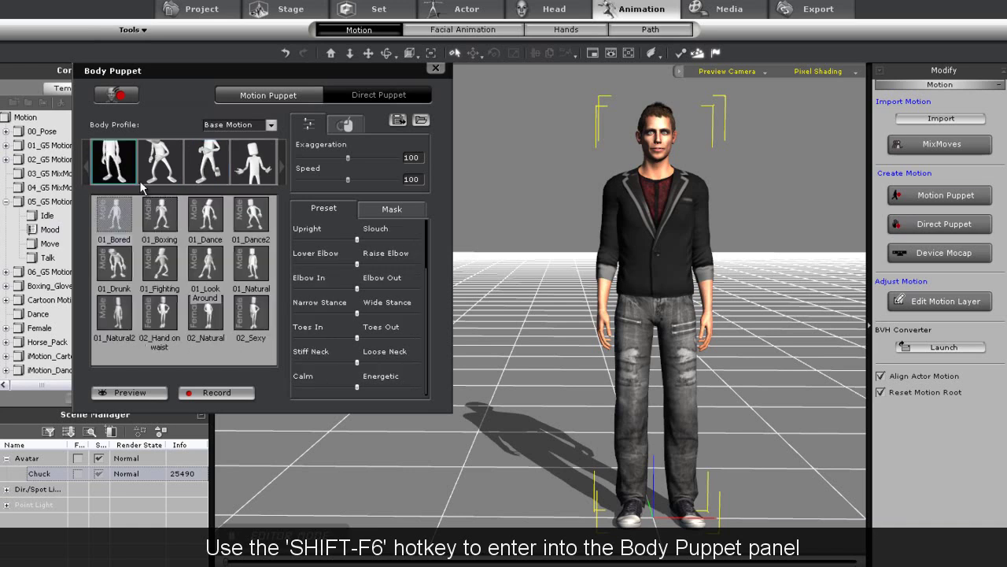
- Preview the idle motions 01_Boxing and 01_Dance on the character
left_click(158, 227)
left_click(130, 393)
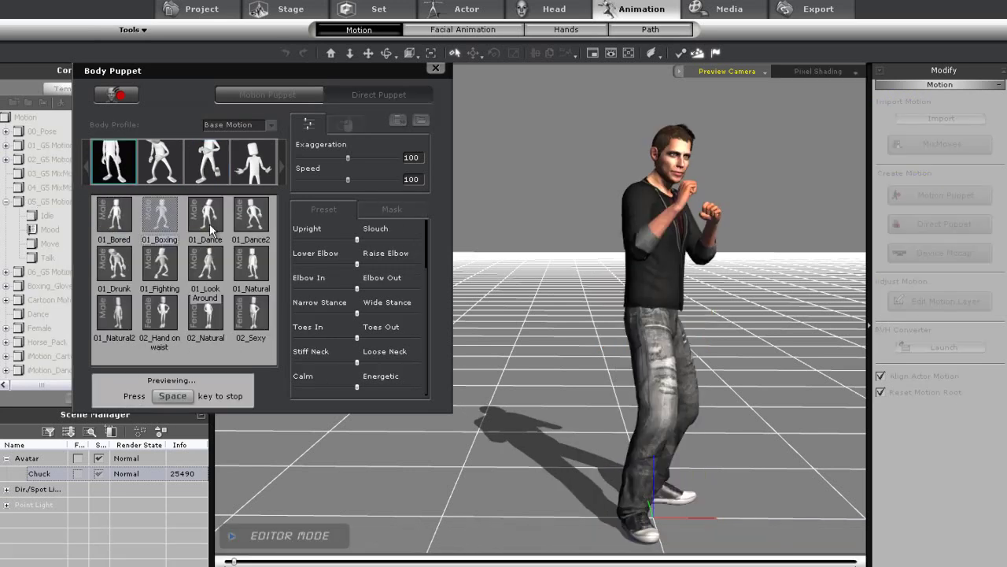
left_click(208, 221)
left_click(132, 394)
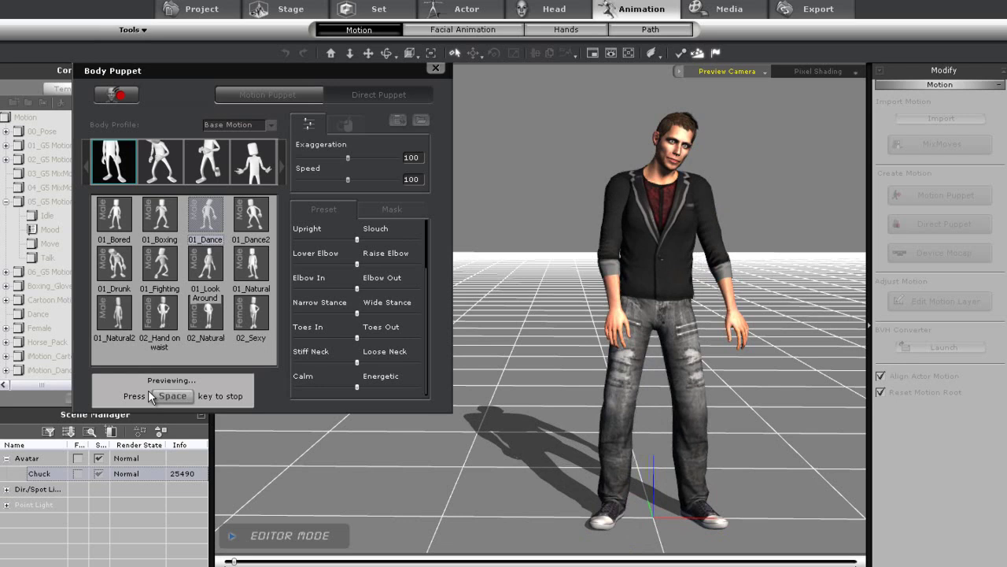
key("space")
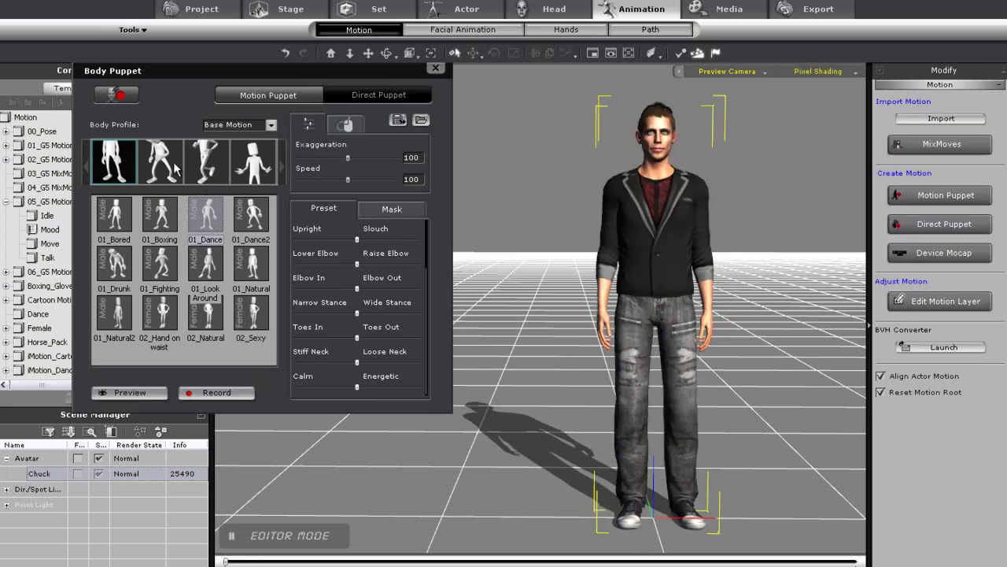
- Preview the mood motion 01_Angry on the character
left_click(175, 165)
left_click(158, 234)
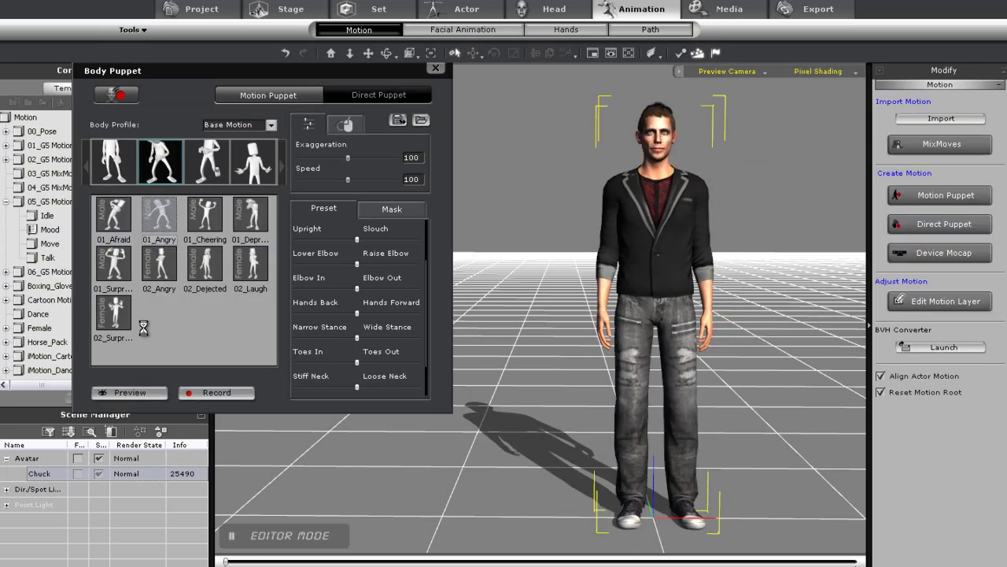
left_click(134, 391)
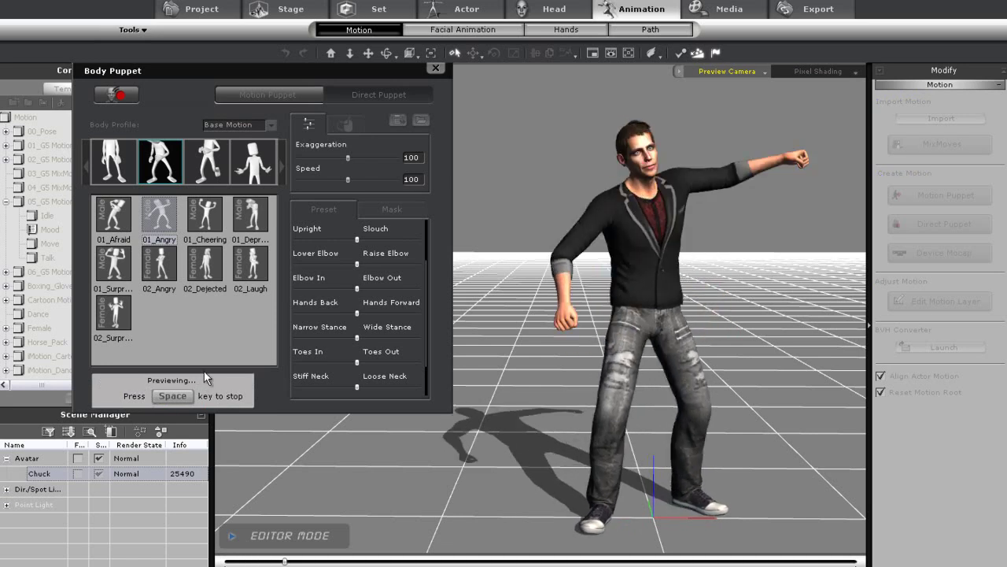
key("space")
- Preview the movement motion 01_Cool Walk on the character
left_click(213, 169)
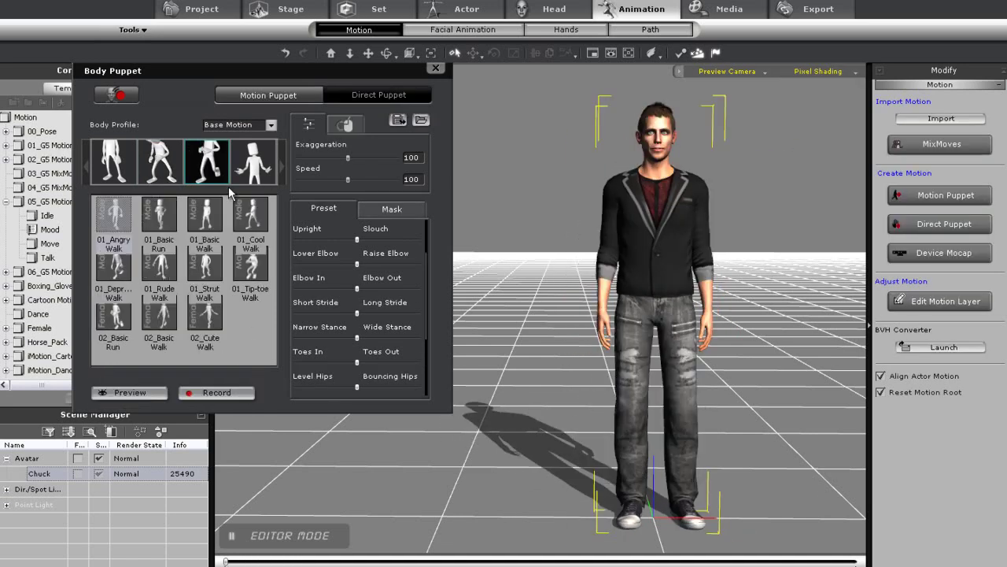
left_click(253, 226)
left_click(130, 392)
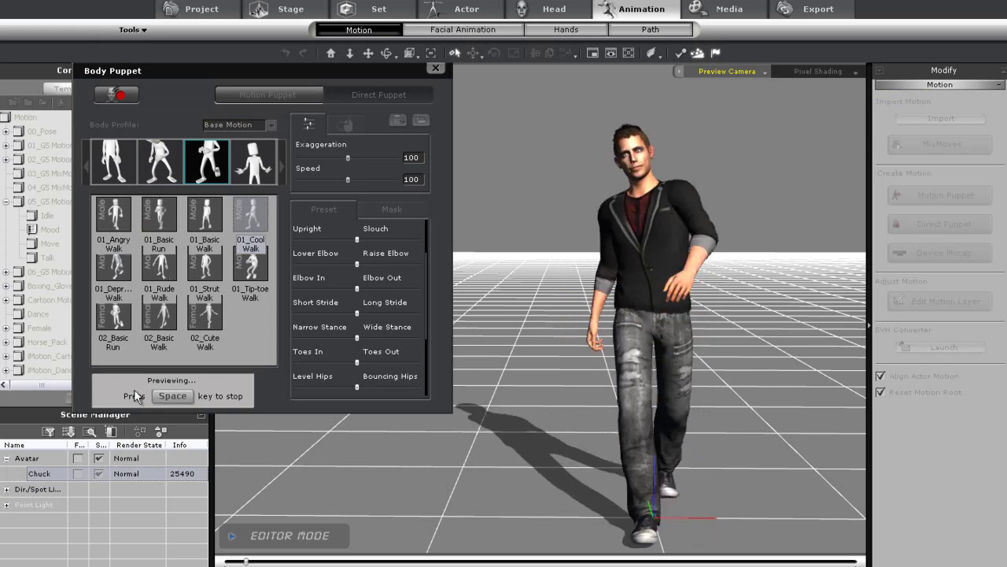
key("space")
- Preview the talk motion 01_Ignore on the character
left_click(252, 161)
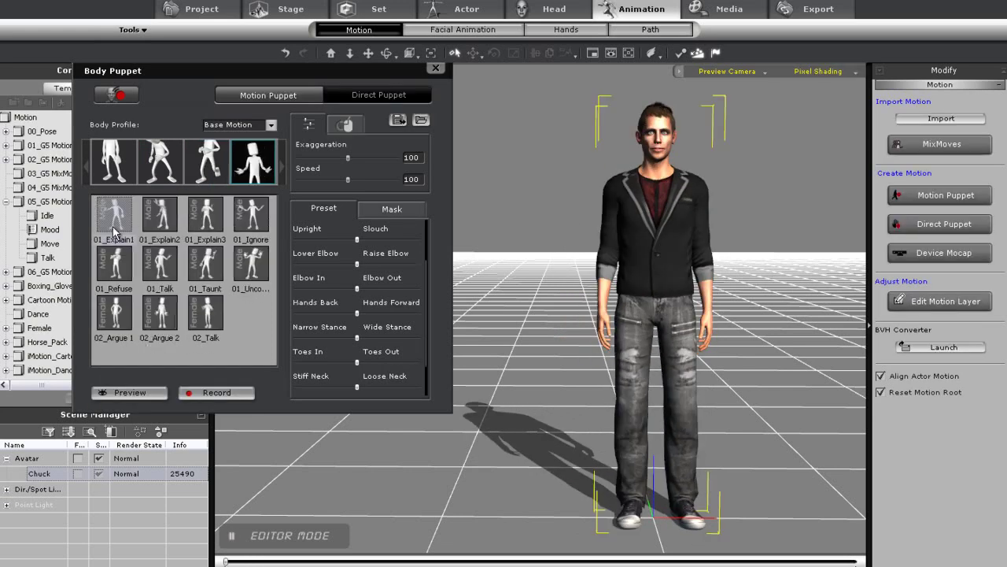
left_click(247, 220)
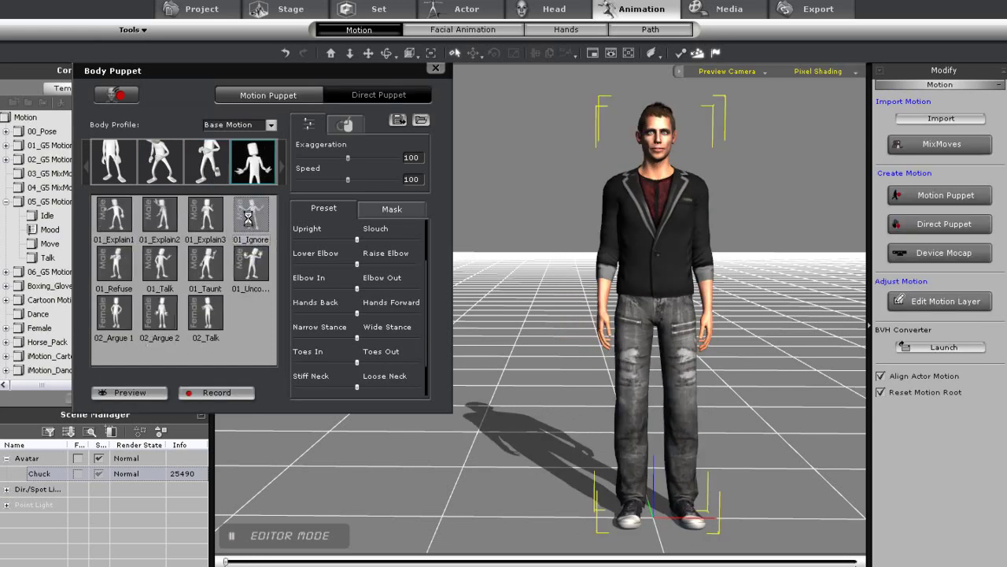
left_click(131, 392)
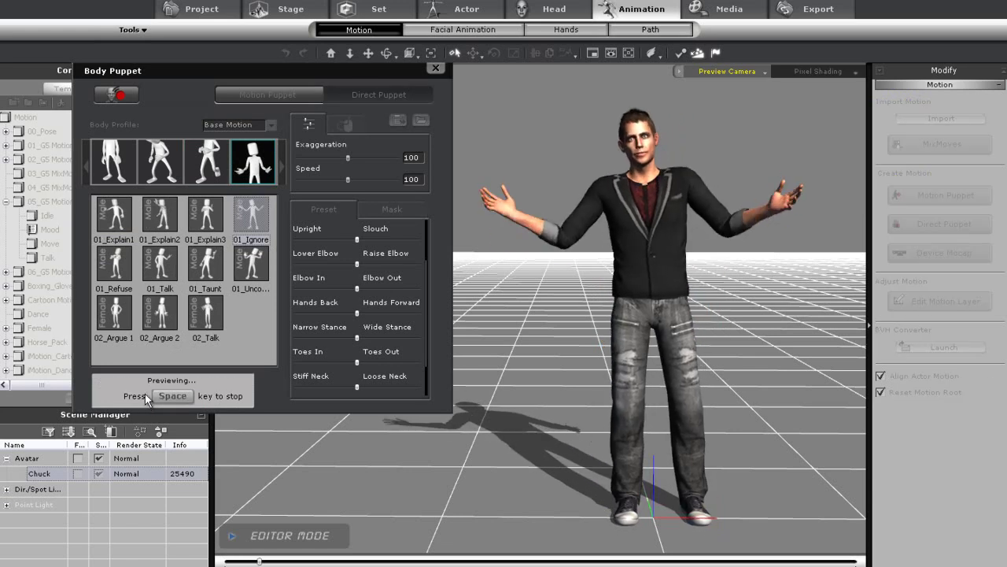
key("space")
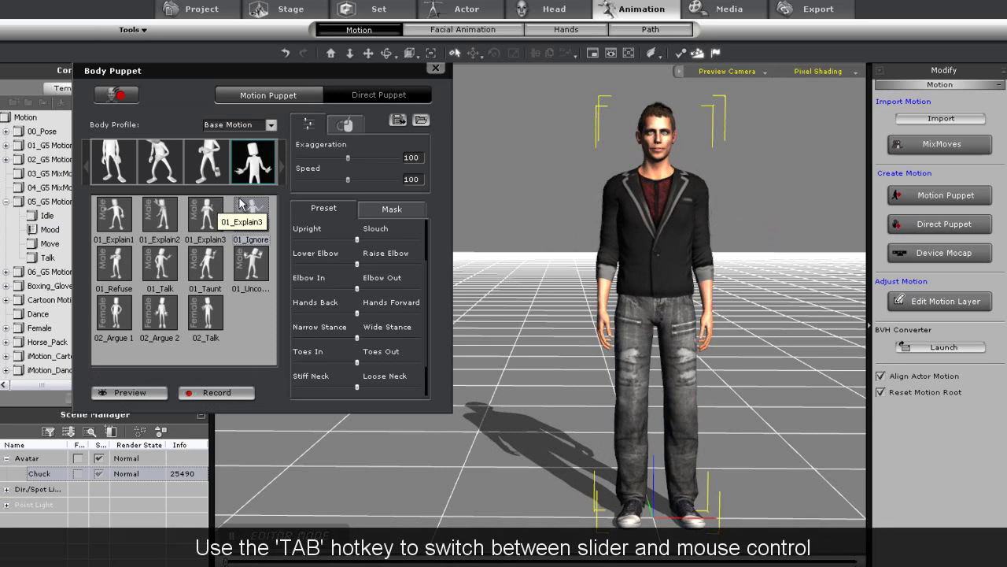
- Preview the talk motion 01_Explain3 while driving the character with mouse control
left_click(344, 126)
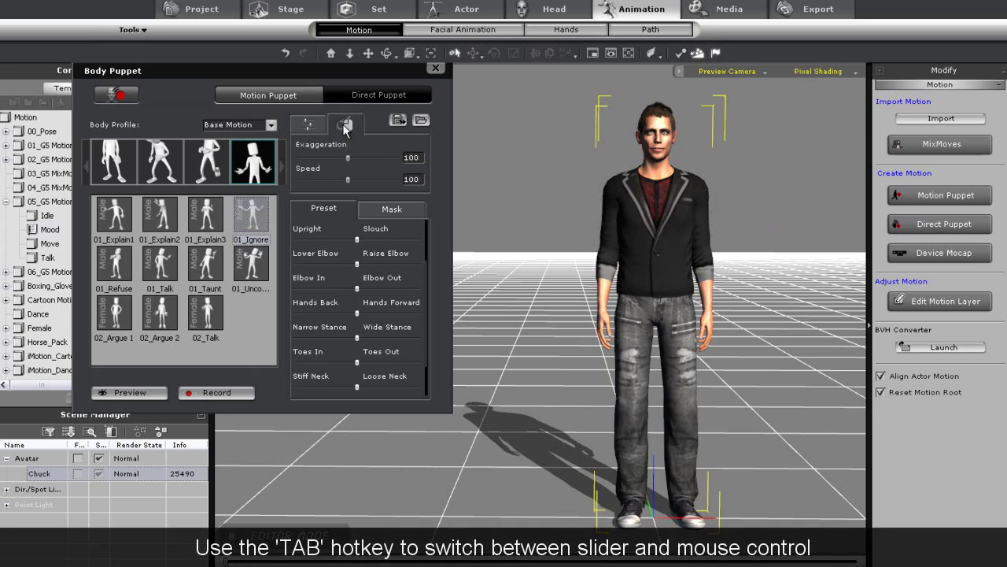
left_click(202, 222)
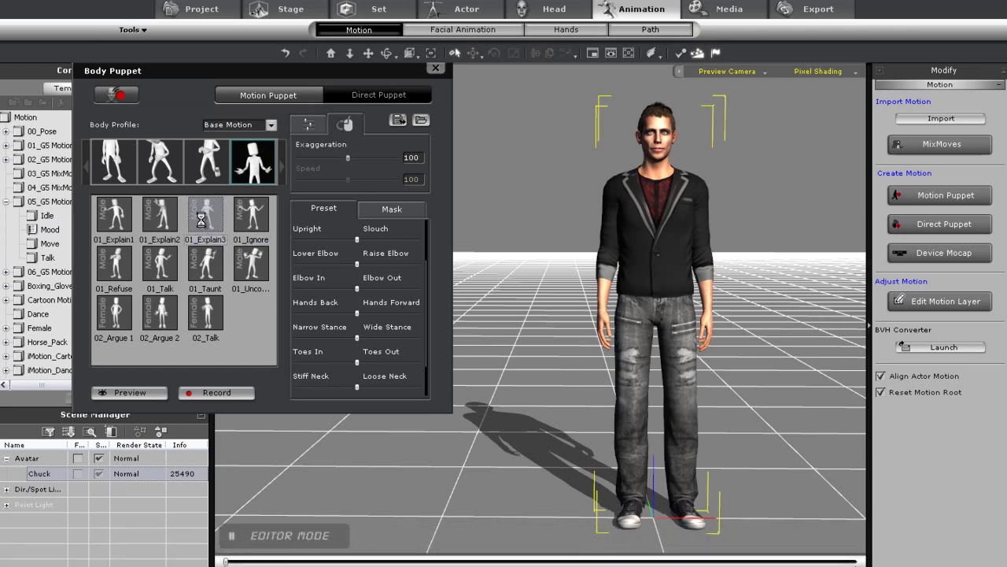
left_click(128, 393)
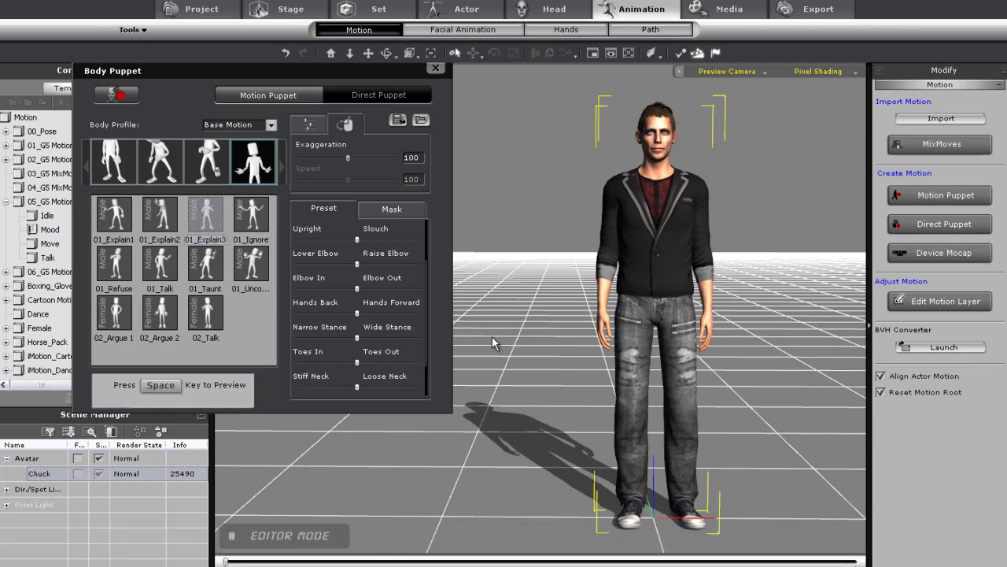
key("space")
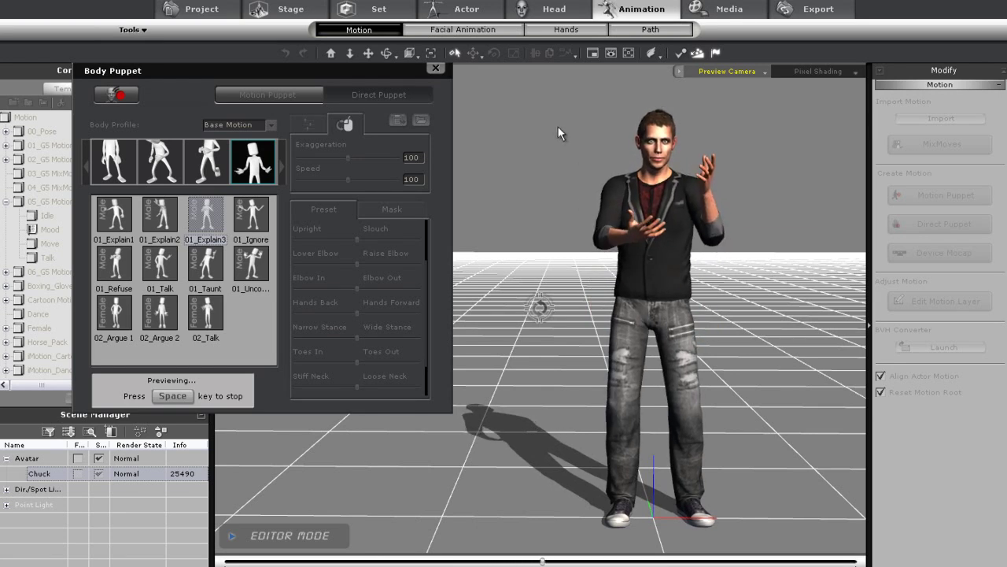
left_click(606, 293)
key("space")
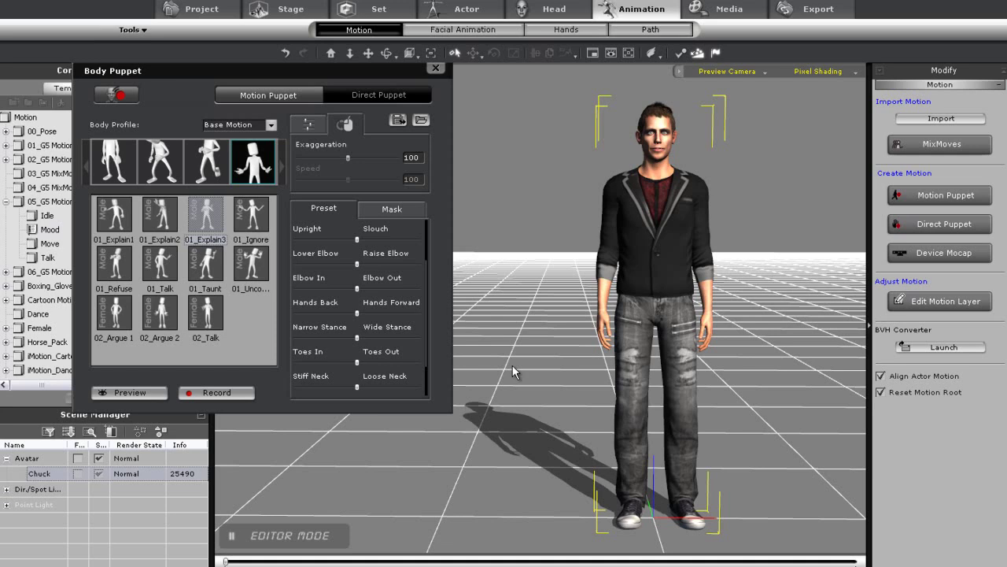
- Switch the puppet back to slider control and start previewing the male 01_Basic Run motion
left_click(313, 128)
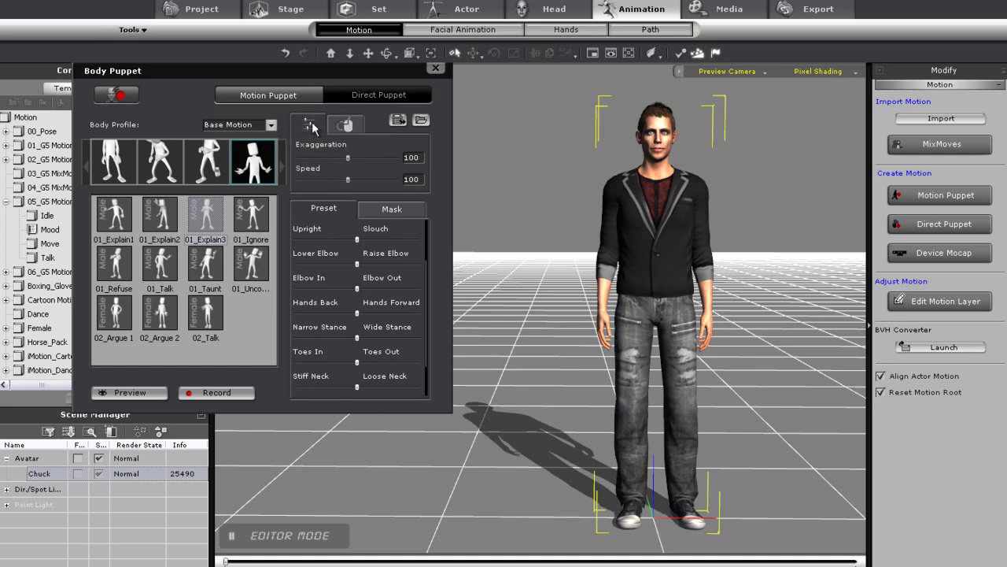
left_click(189, 166)
left_click(158, 236)
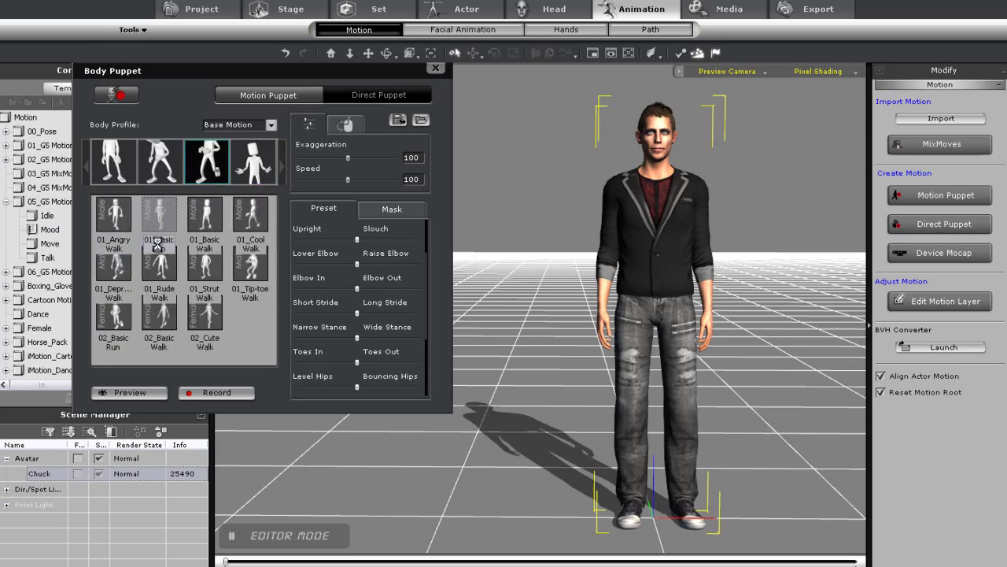
left_click(130, 393)
key("space")
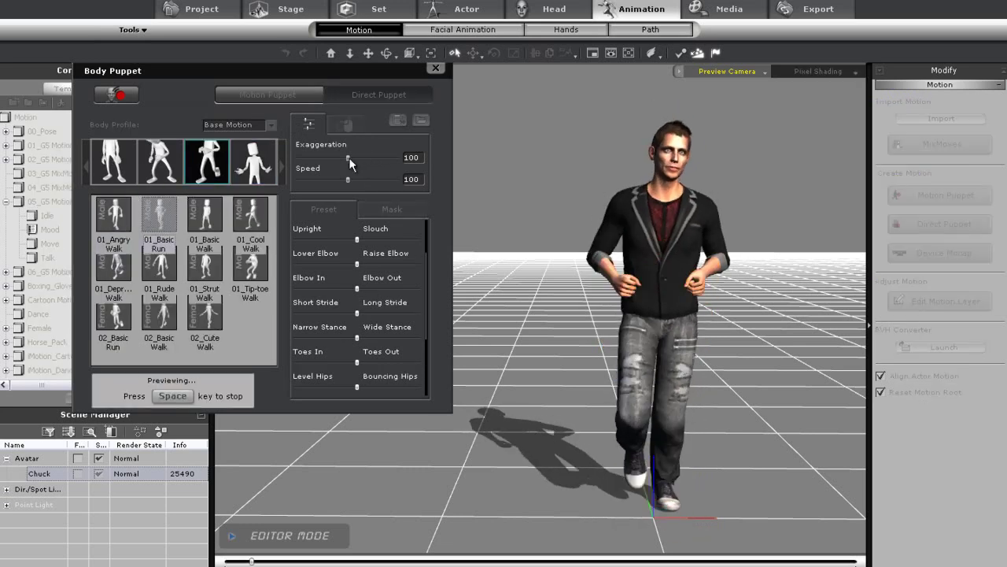
- Set the run motion's exaggeration to 107 and its speed to 71, checking the character from the side
left_click_drag(349, 157, 315, 180)
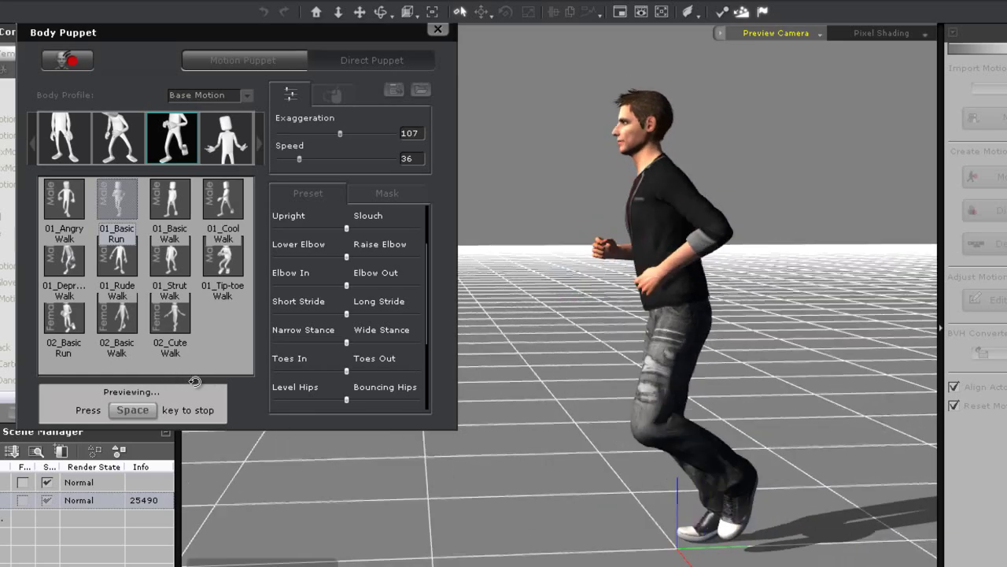
left_click_drag(461, 399, 721, 375)
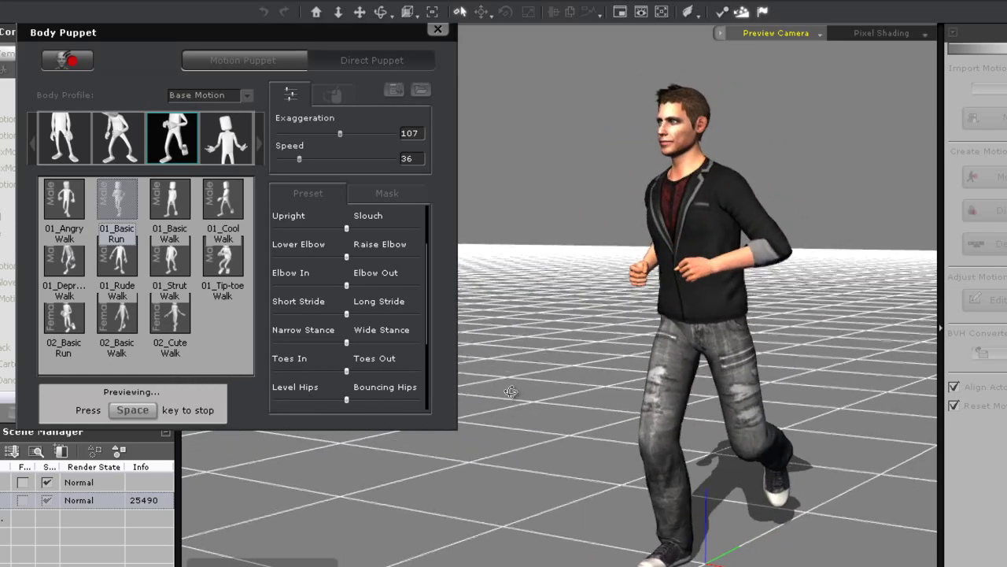
left_click_drag(300, 159, 319, 160)
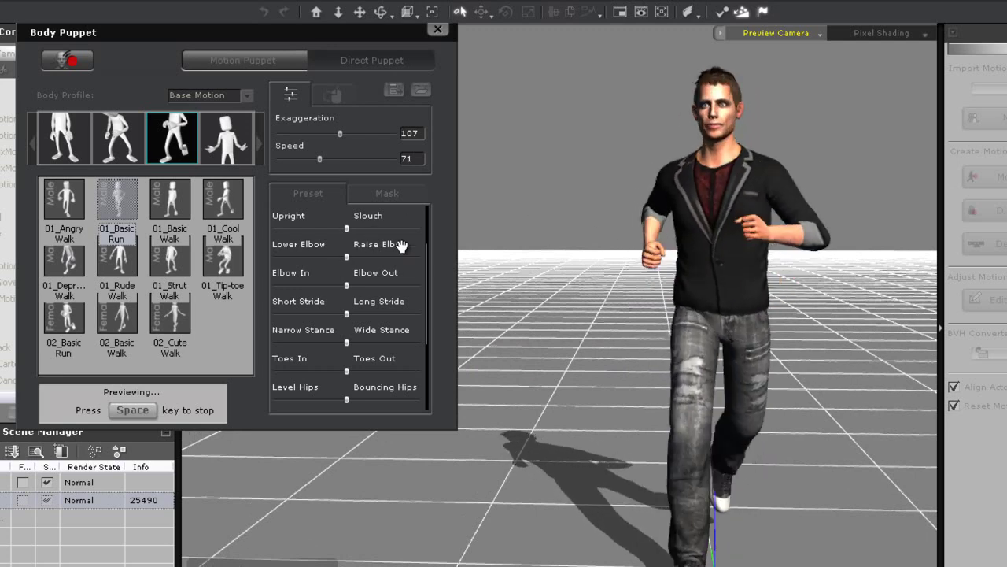
- Raise the running character's hips slightly and make him lean forward slightly
left_click_drag(427, 274, 426, 218)
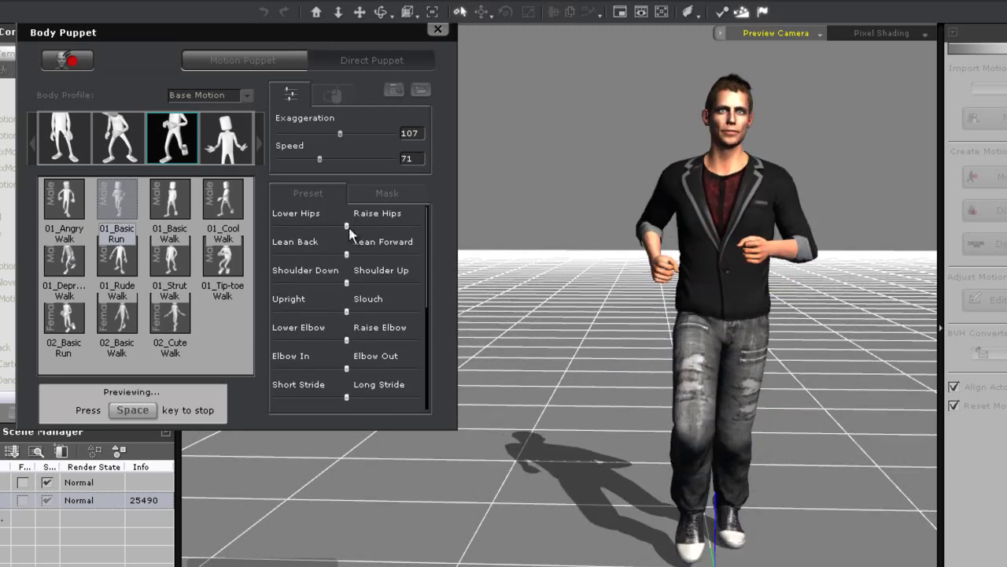
left_click_drag(347, 226, 350, 254)
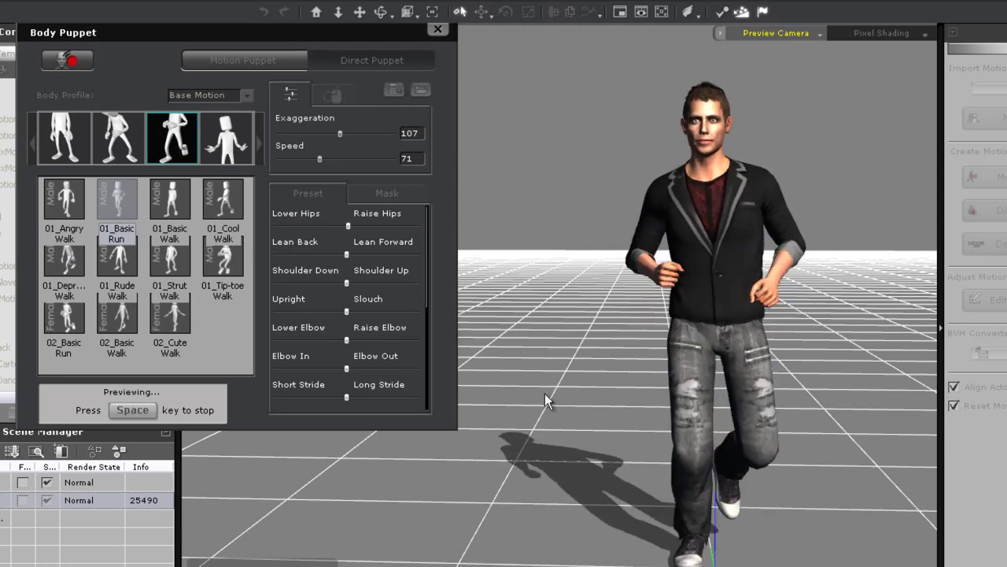
right_click_drag(649, 389, 114, 380)
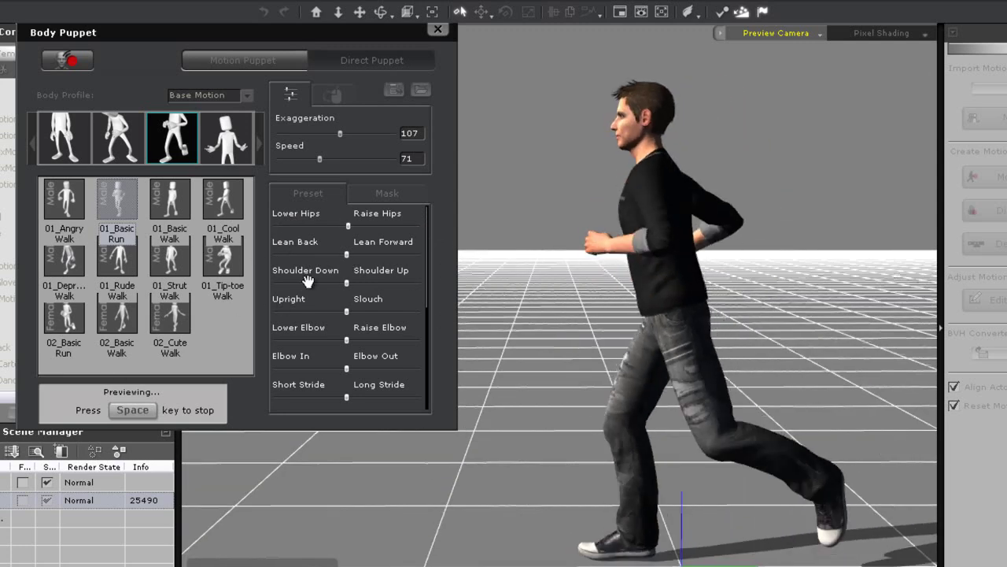
mouse_move(345, 254)
left_mouse_down()
mouse_move(435, 254)
mouse_move(348, 255)
left_mouse_up()
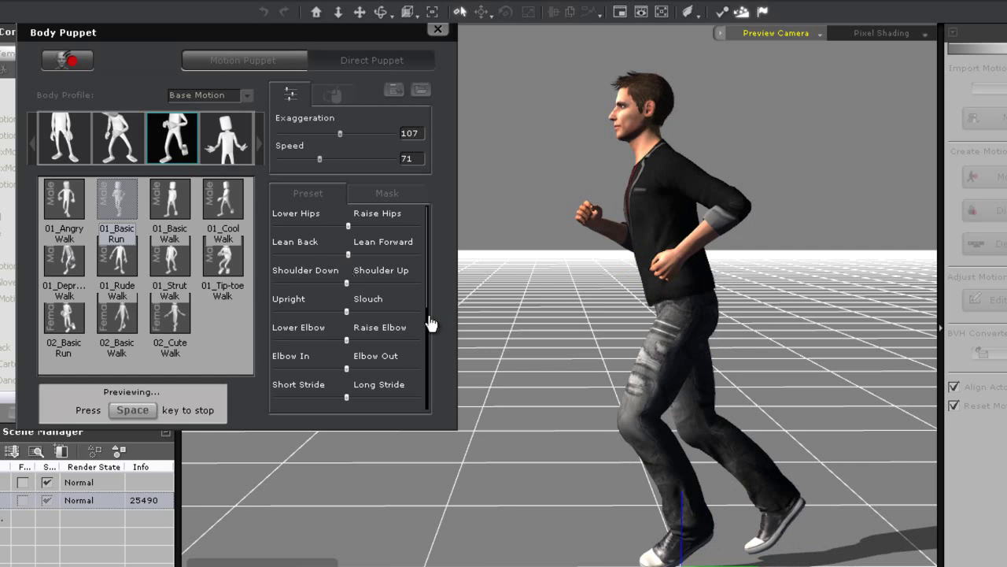
- Widen the running character's stance slightly and loosen his neck slightly, trying an extremely loose neck first
left_click_drag(427, 304, 427, 396)
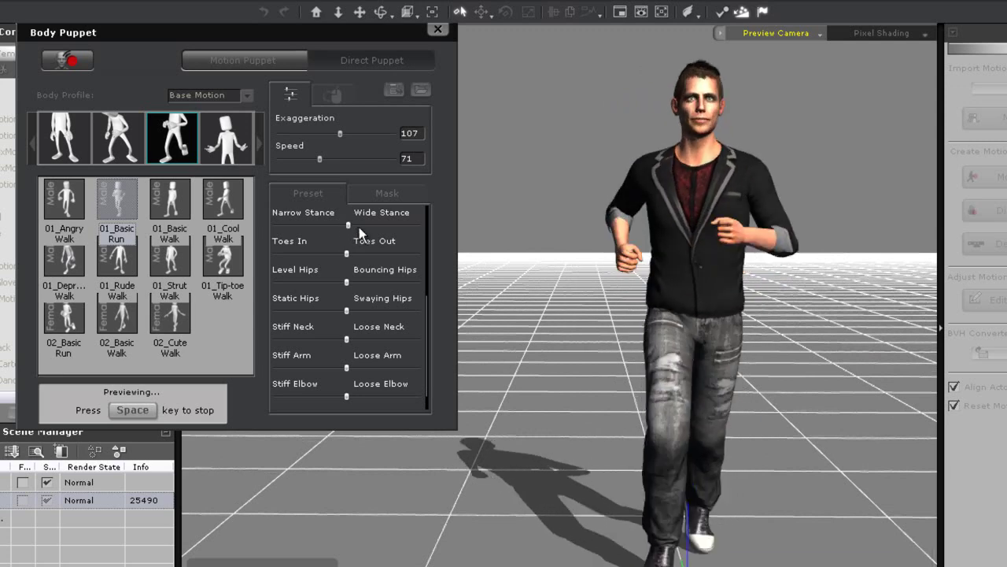
left_click_drag(410, 227, 369, 229)
left_click_drag(284, 239, 392, 251)
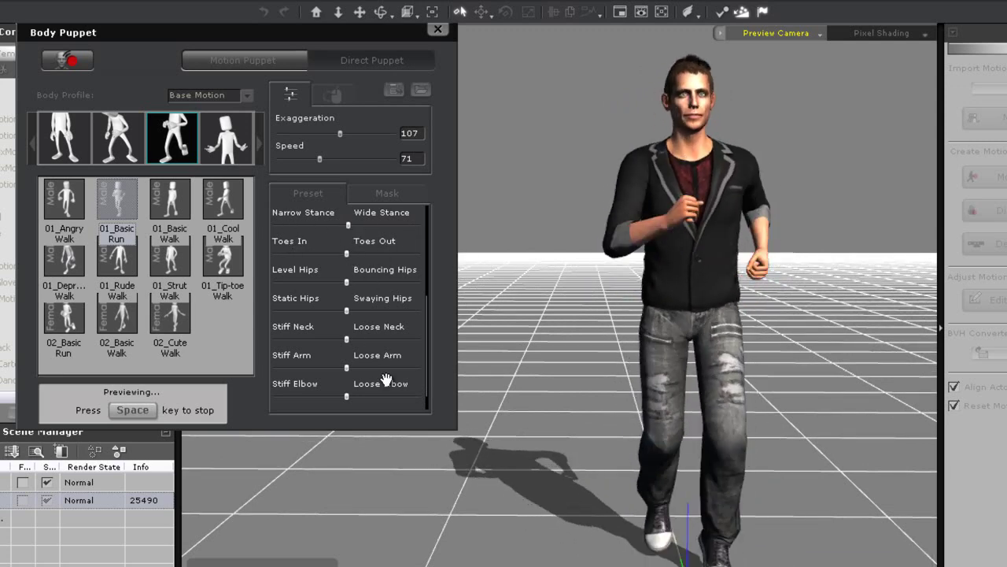
left_click_drag(346, 339, 244, 338)
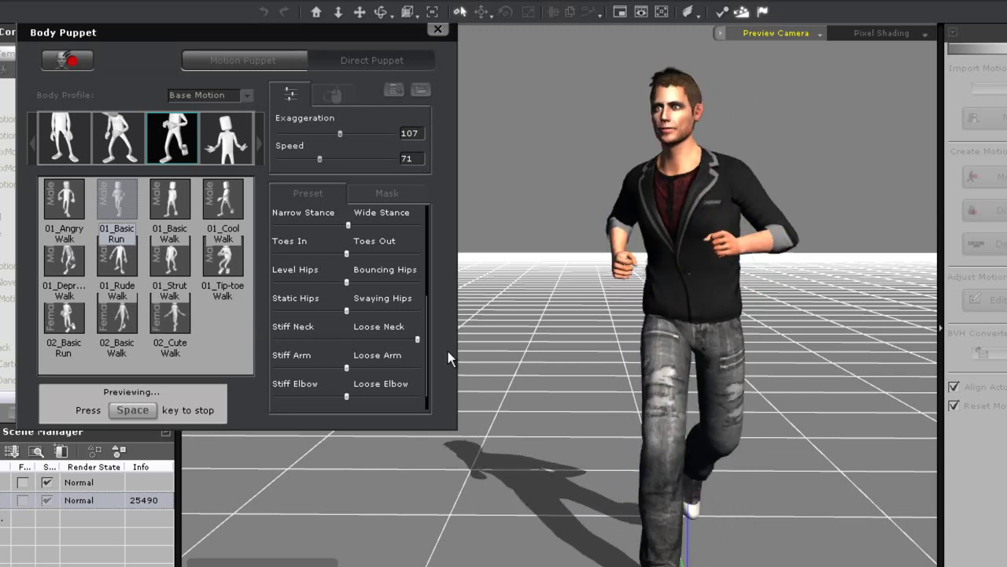
left_click_drag(417, 340, 356, 355)
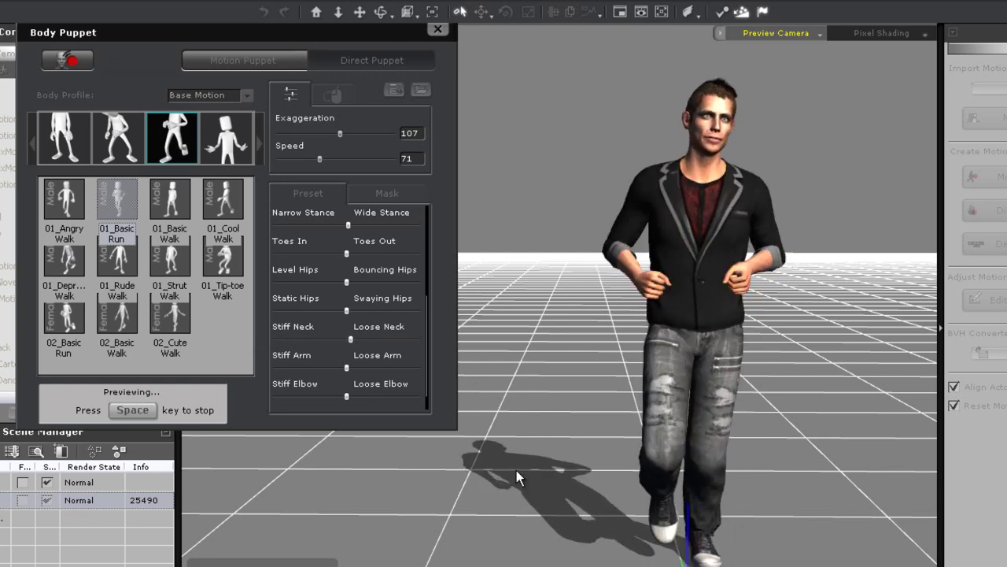
- Give the running character bouncing, swaying hips, a looser neck, slightly looser arms and stiff elbows, keeping the stride length neutral
left_click_drag(356, 285, 362, 367)
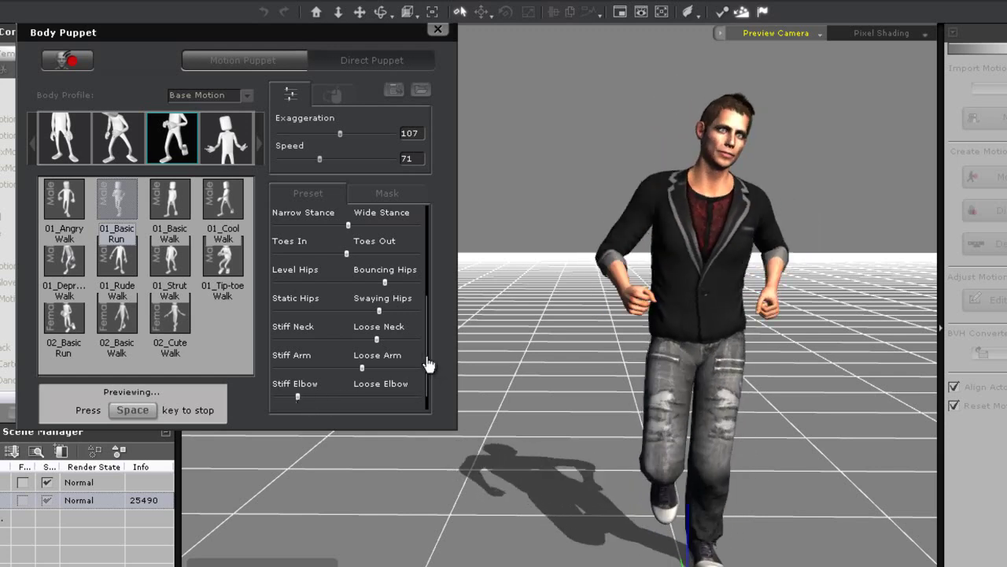
left_click_drag(429, 364, 429, 308)
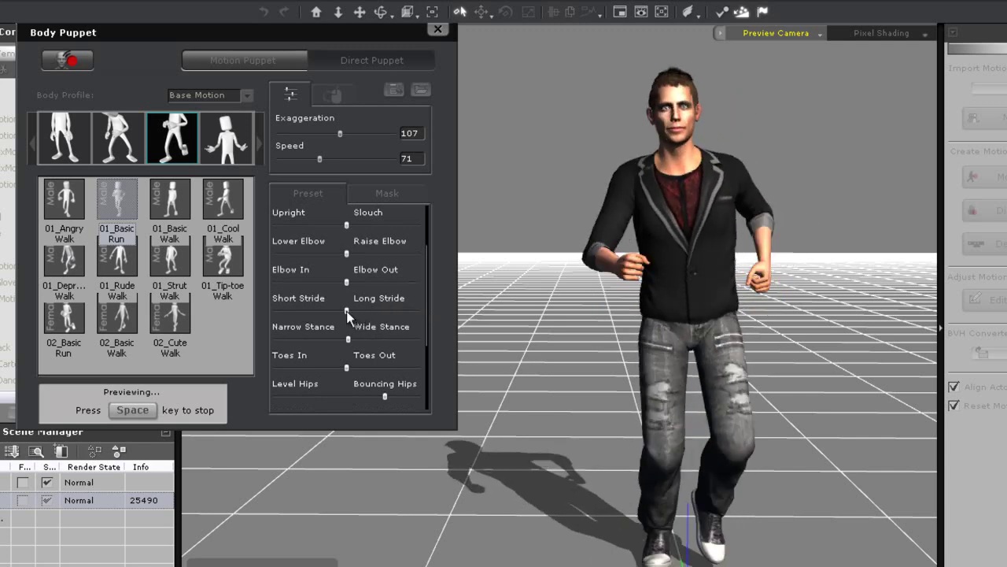
mouse_move(346, 311)
left_mouse_down()
mouse_move(379, 310)
mouse_move(291, 312)
mouse_move(344, 312)
left_mouse_up()
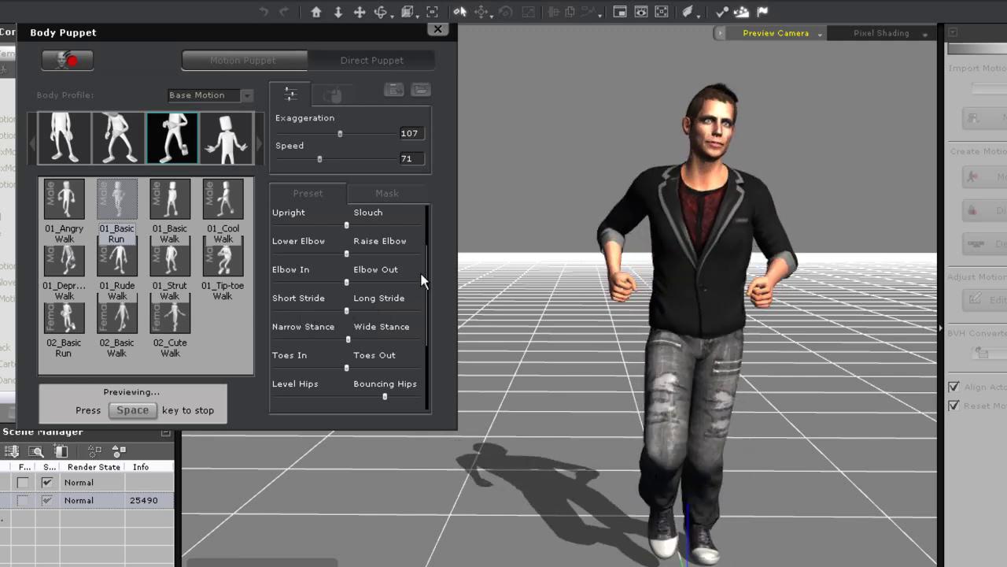
- Make the running character's posture slightly more upright in a side view and stop the preview
left_click_drag(425, 292, 428, 245)
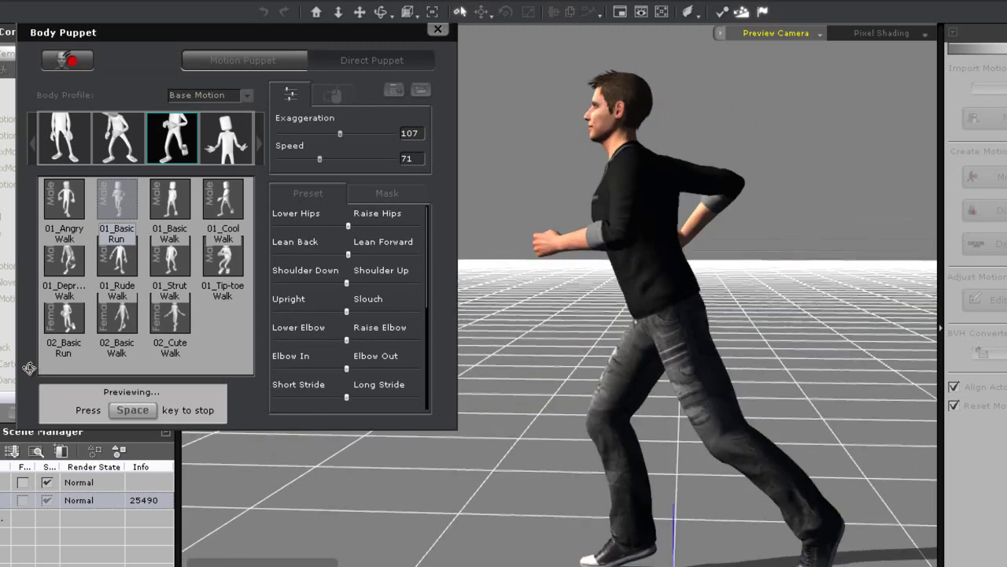
mouse_move(346, 311)
left_mouse_down()
mouse_move(420, 312)
mouse_move(224, 315)
mouse_move(409, 326)
mouse_move(342, 325)
left_mouse_up()
key("space")
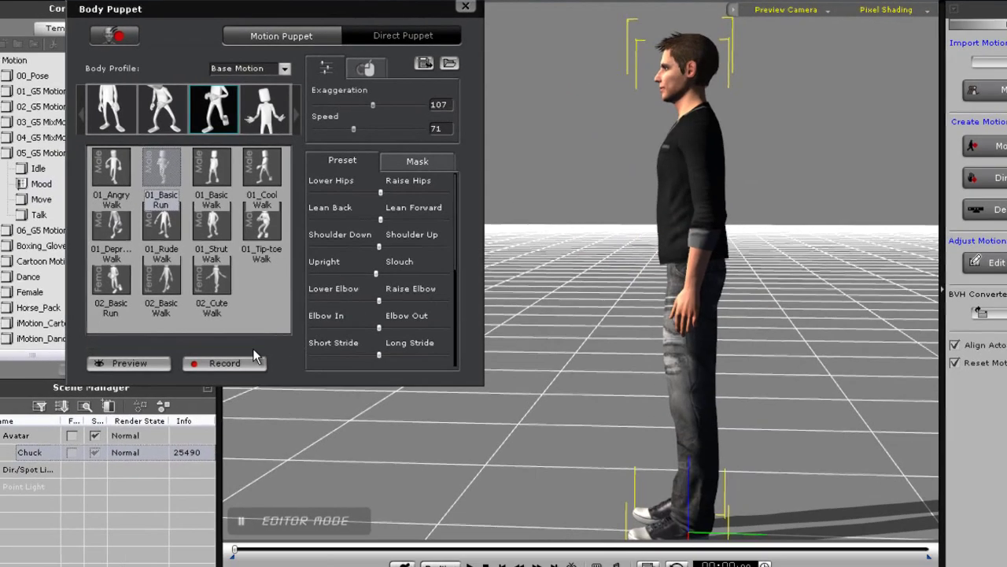
- Record the customised run while shifting the posture from upright to a strong slouch, and play the recording back from the start
left_click(187, 410)
key("space")
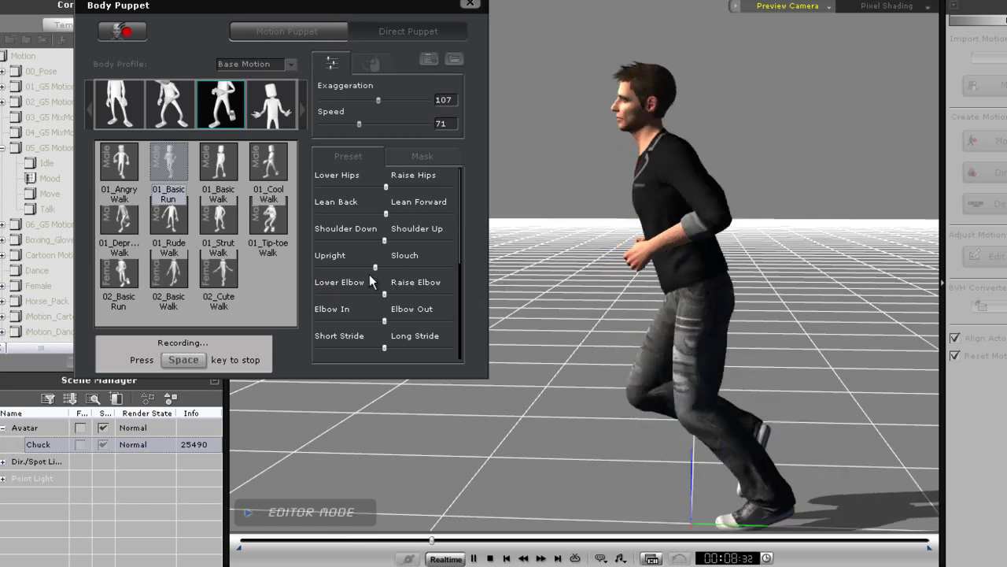
left_click_drag(317, 268, 464, 257)
key("space")
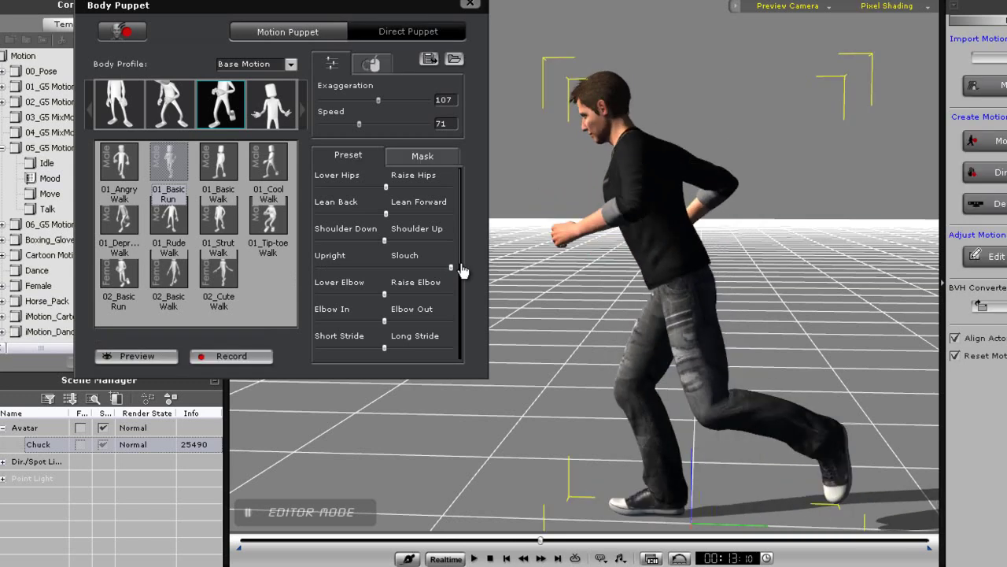
left_click(492, 558)
left_click(475, 558)
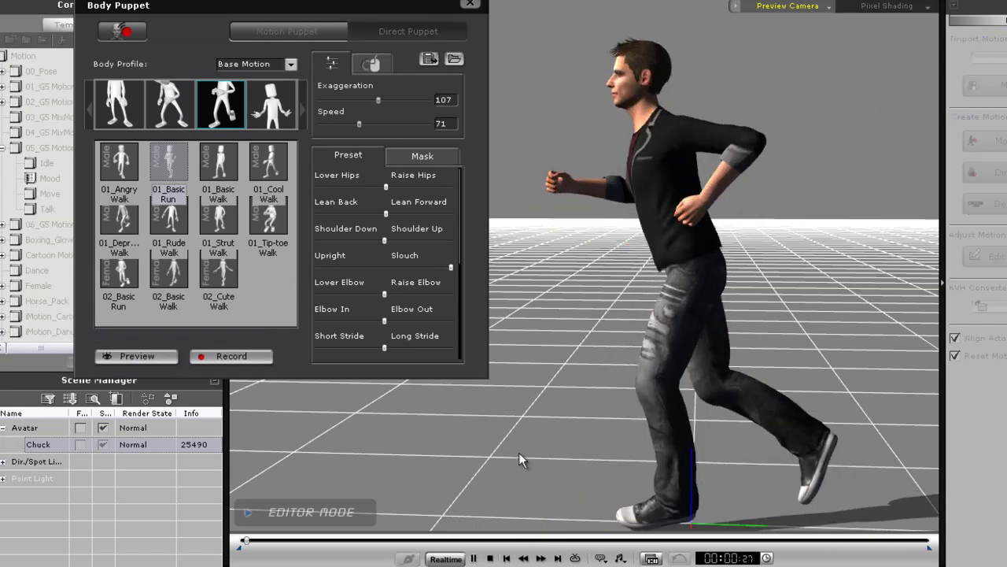